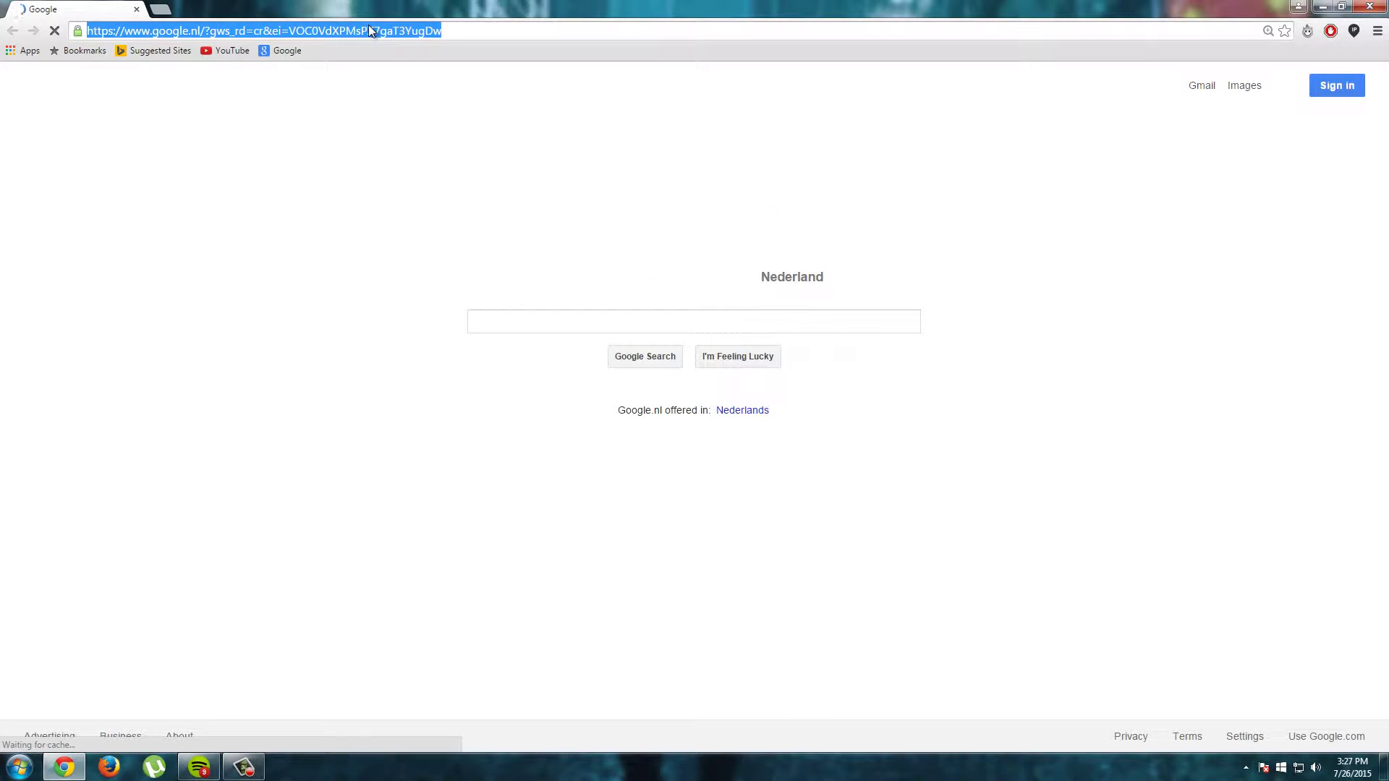
Step: Open popcorntime.io and download the Beta 3.8 installer for Windows 7 and above
type("pop")
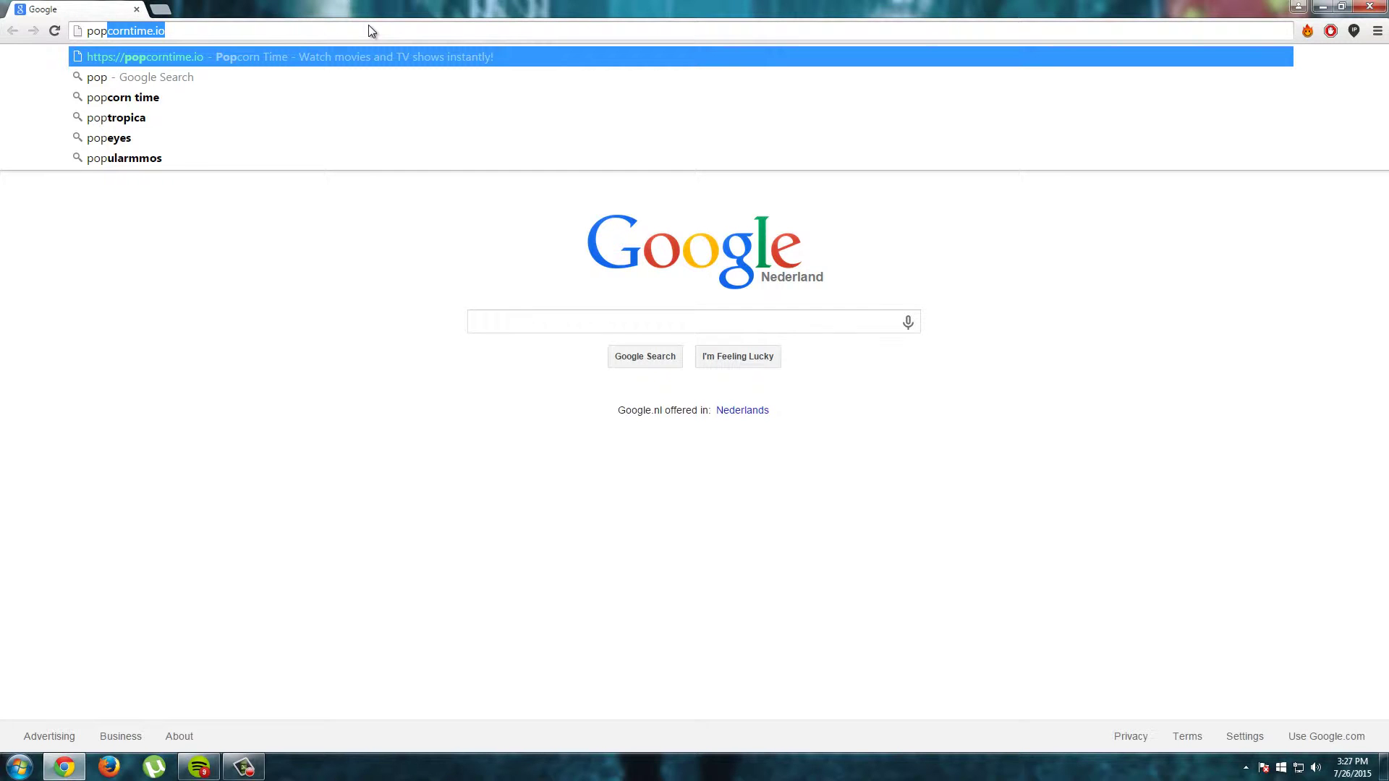
key("Return")
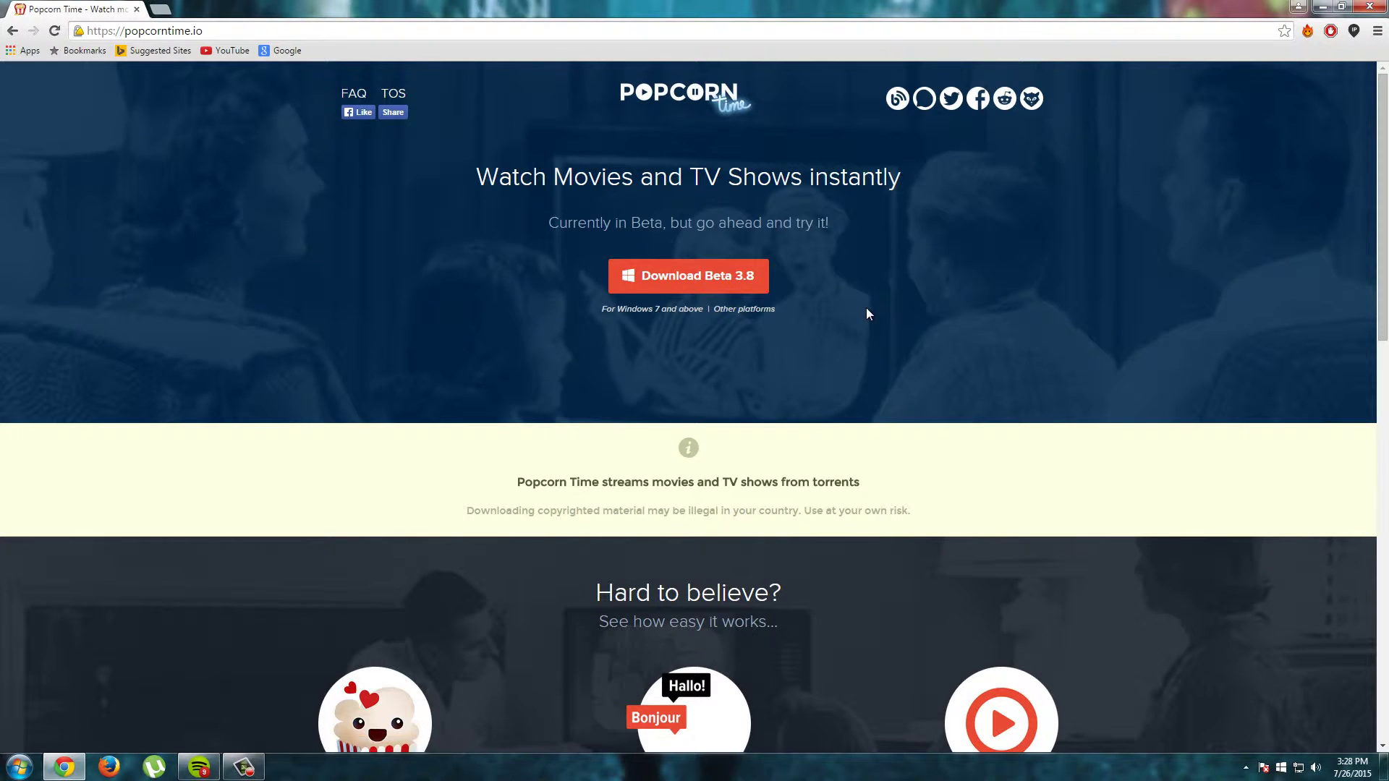
scroll(867, 313, "down", 10)
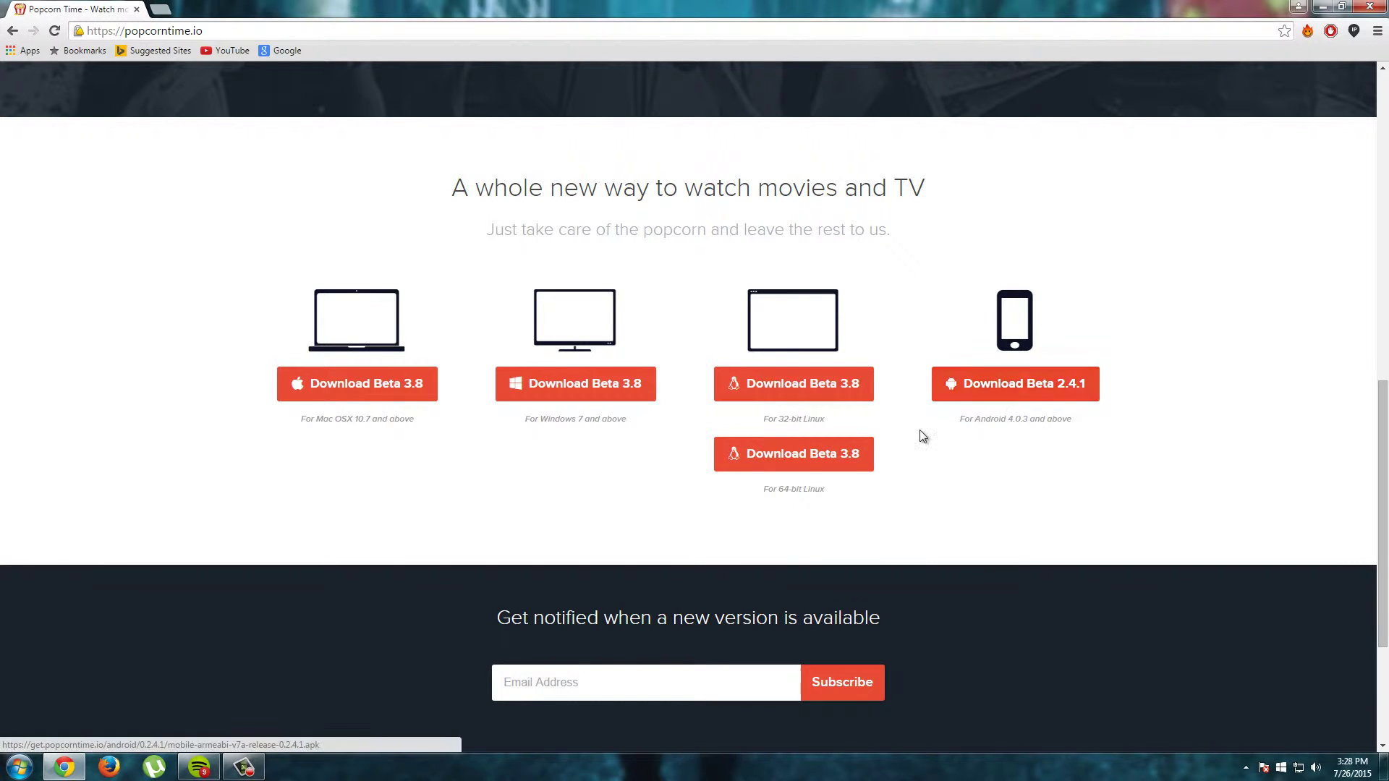
scroll(918, 432, "up", 10)
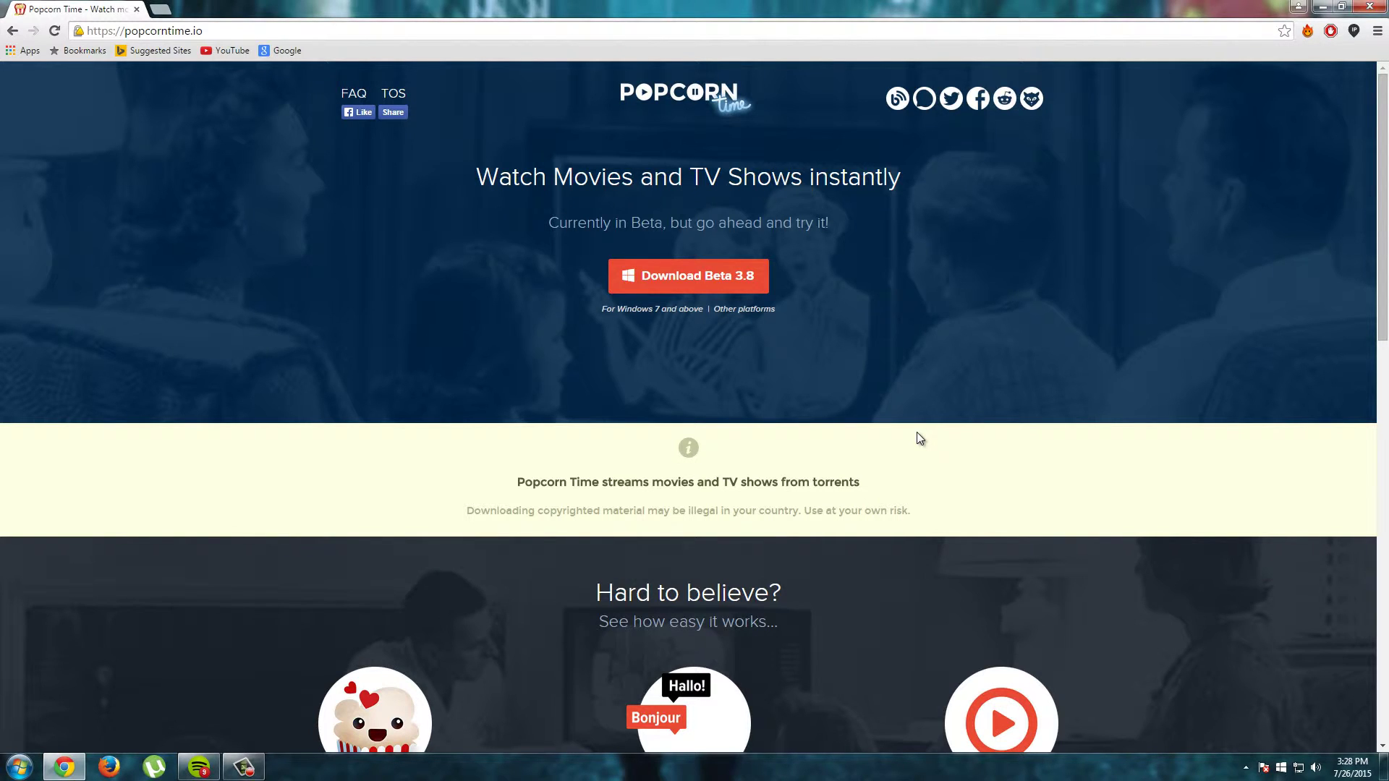
left_click(703, 288)
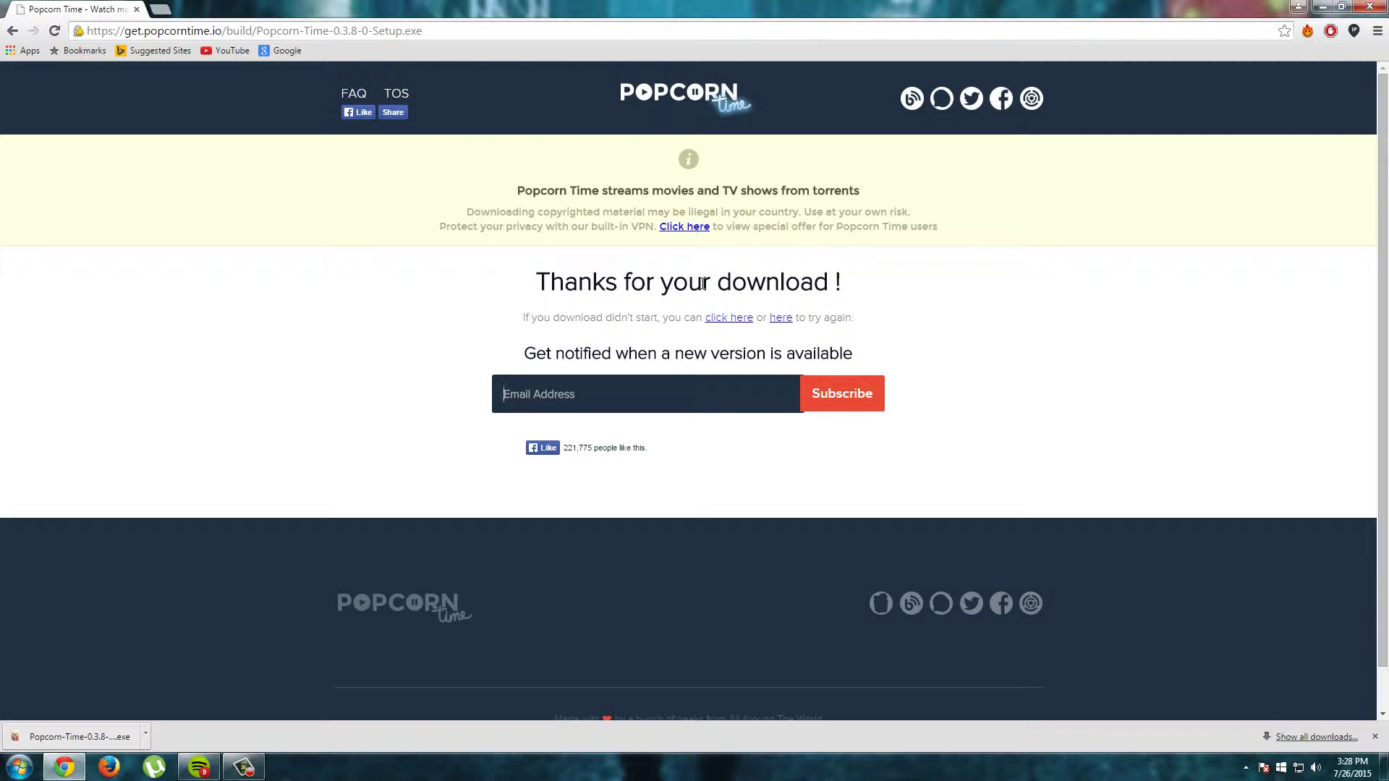
Step: Run the downloaded Popcorn-Time-0.3.8-0-Setup.exe, accept the license agreement and install Popcorn Time in the default destination folder
left_click(94, 740)
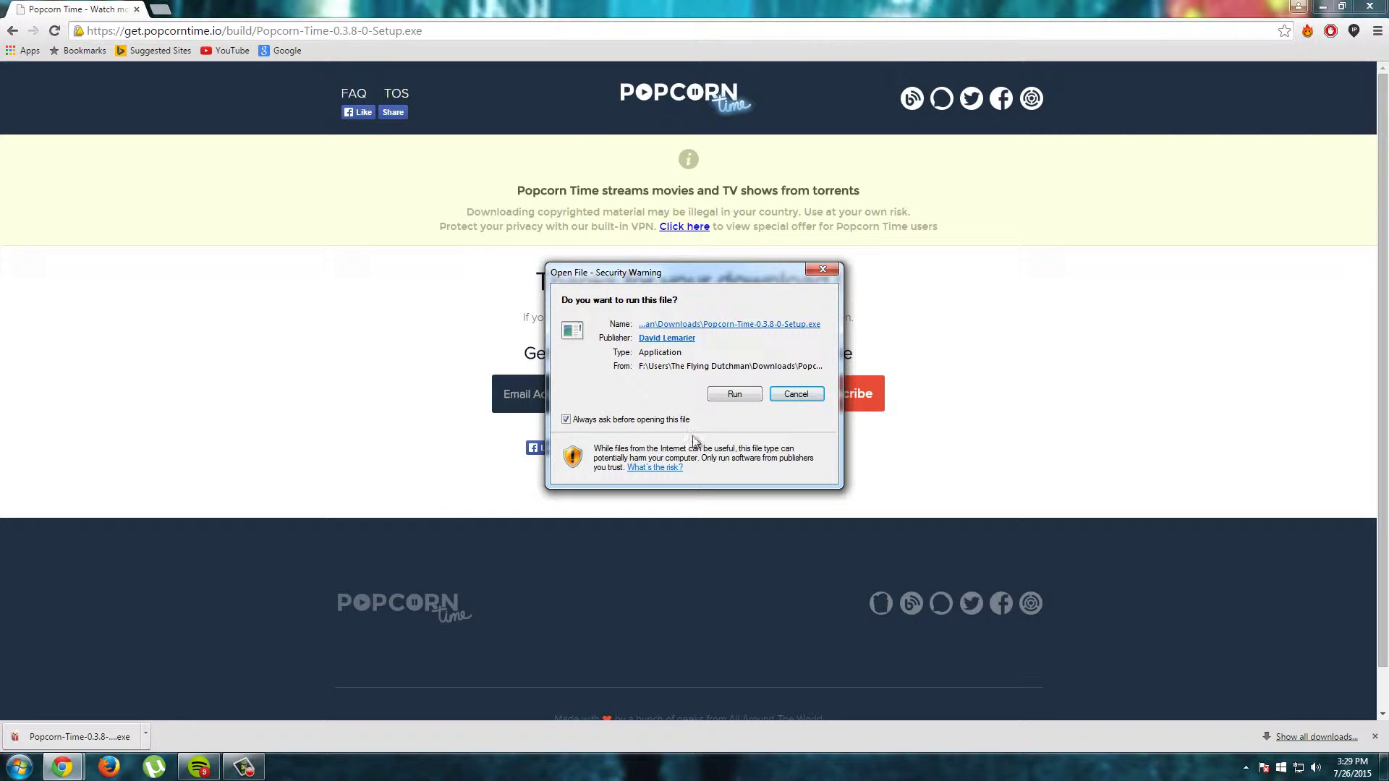
left_click(736, 398)
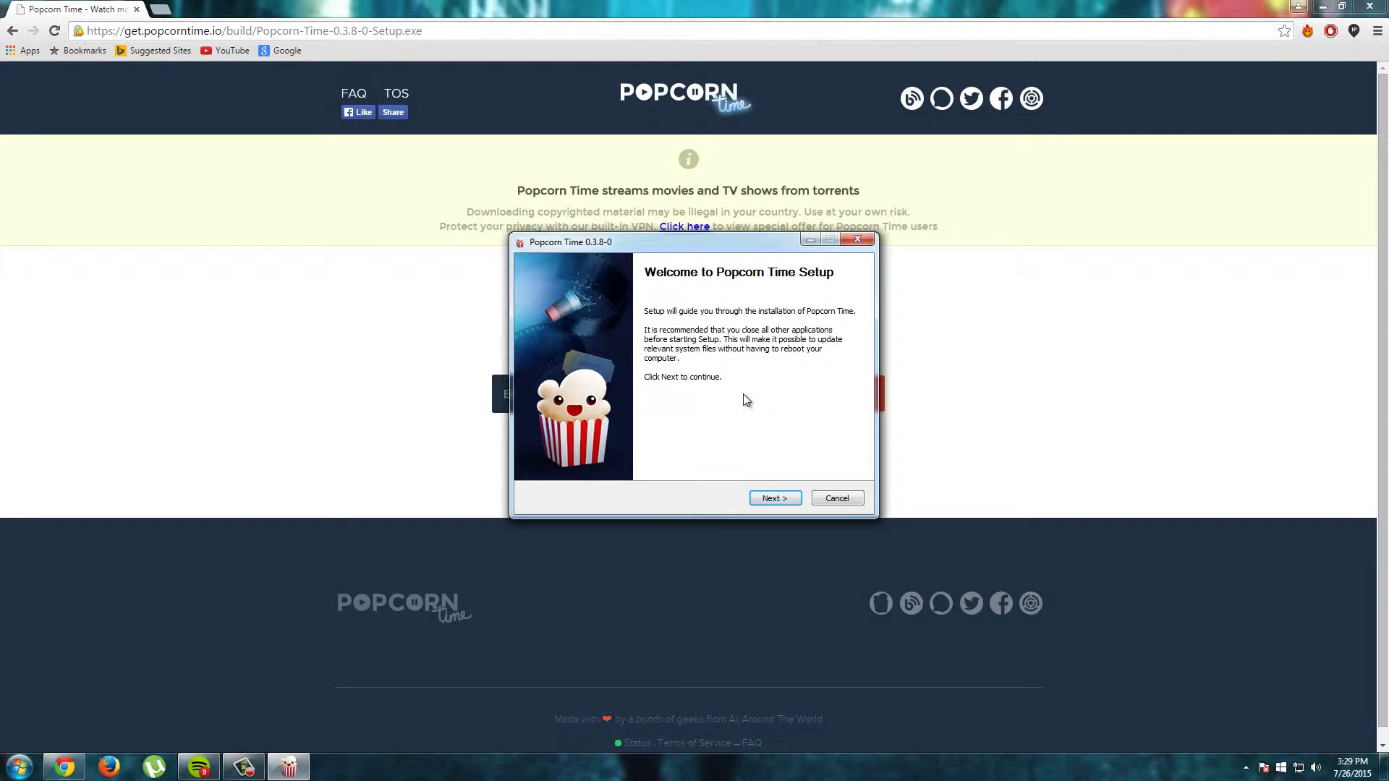
left_click(785, 501)
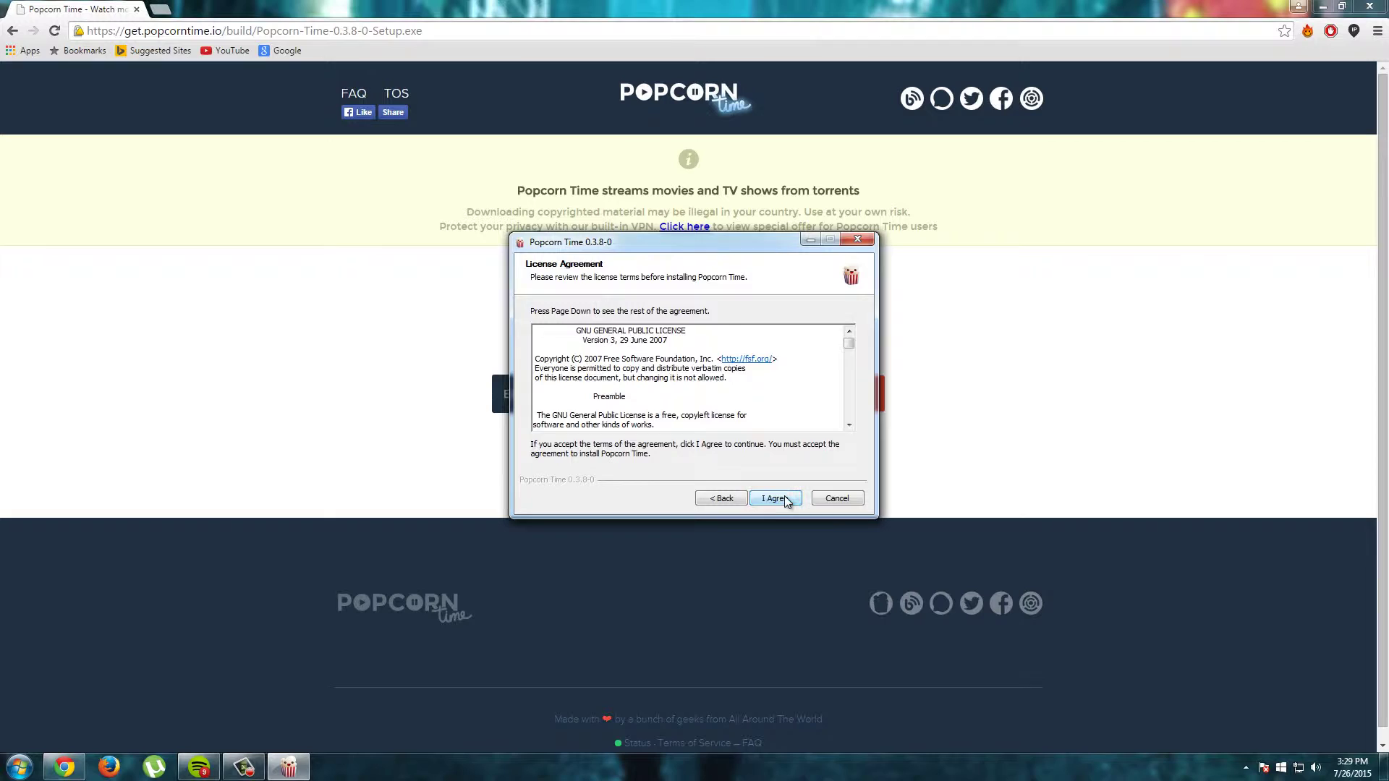
left_click(785, 501)
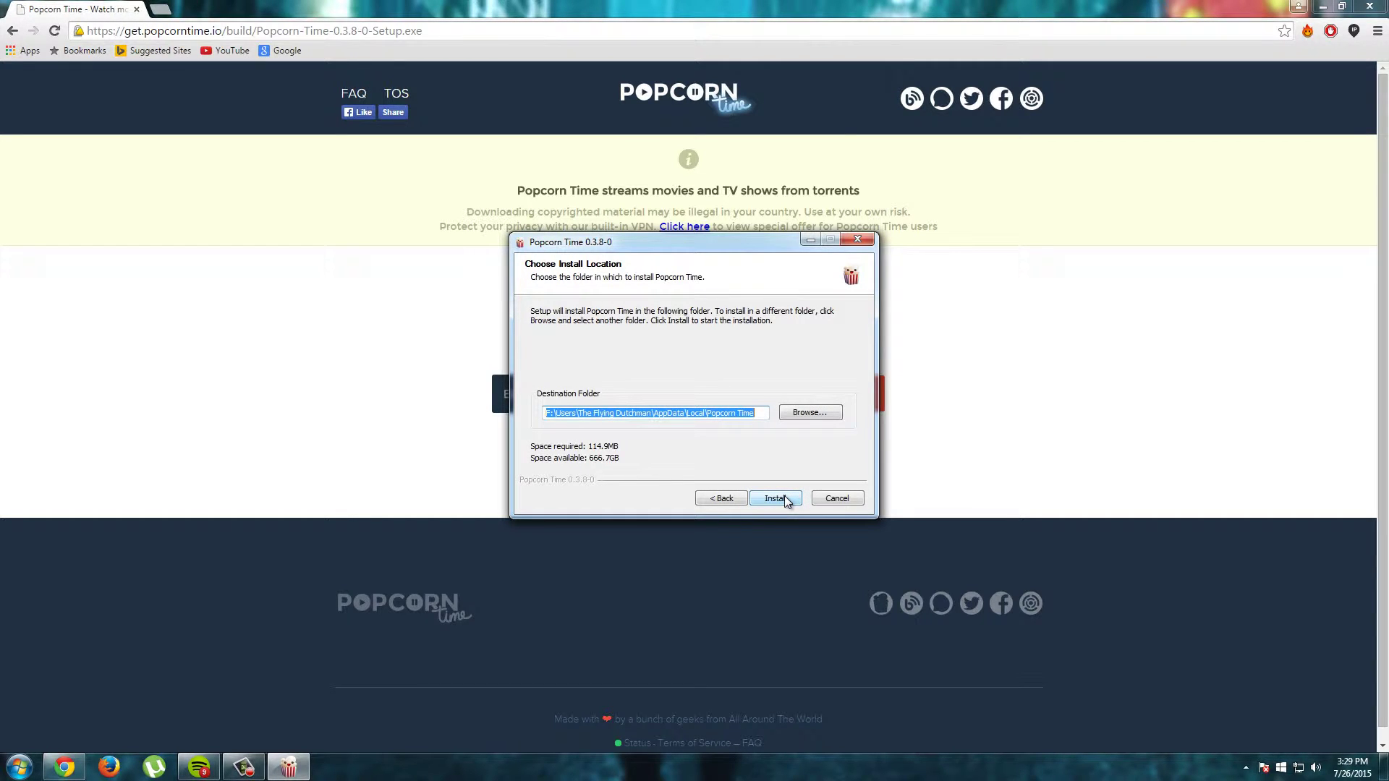
mouse_move(546, 415)
left_mouse_down()
mouse_move(684, 428)
mouse_move(754, 418)
mouse_move(523, 418)
left_mouse_up()
left_click(775, 499)
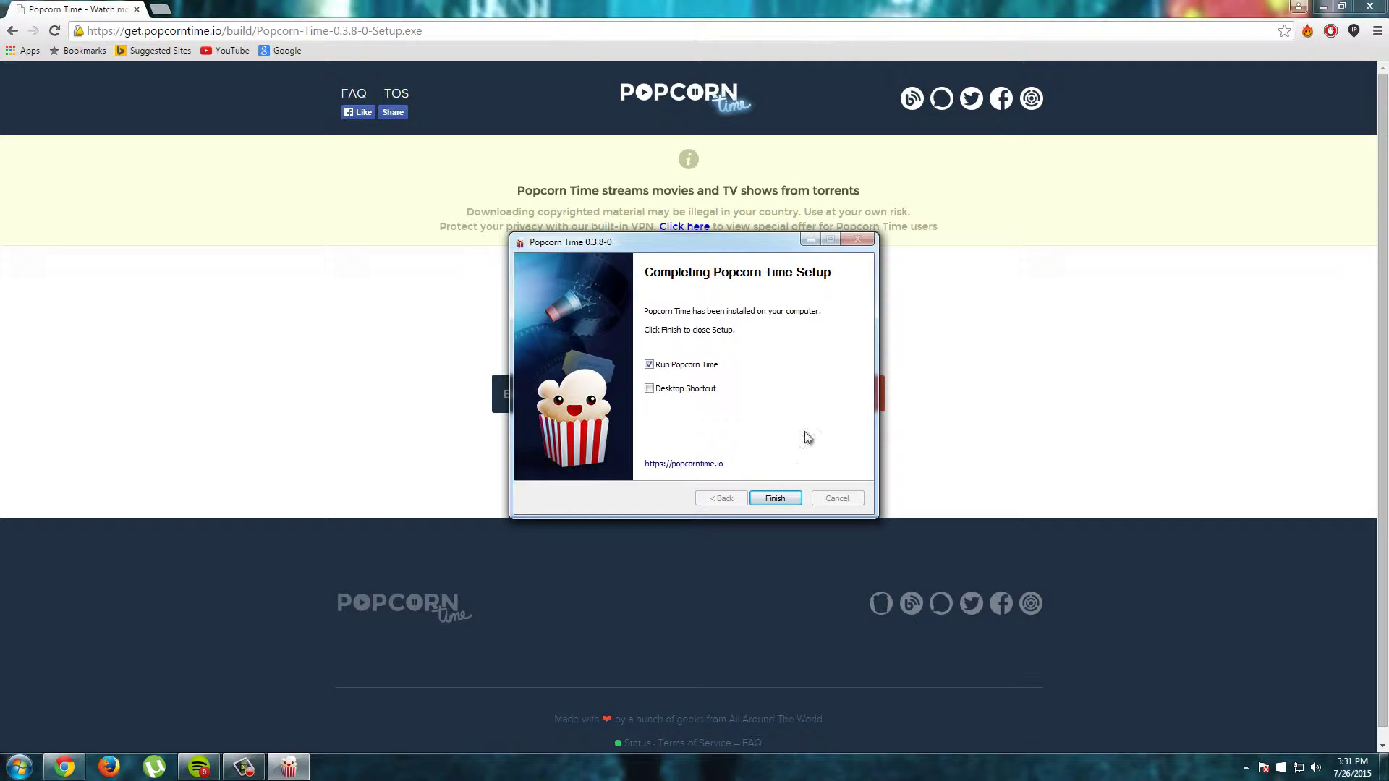
Step: Finish the setup with a desktop shortcut and without running Popcorn Time, and move the shortcut to the middle of the desktop
left_click(649, 366)
left_click(650, 391)
left_click(775, 498)
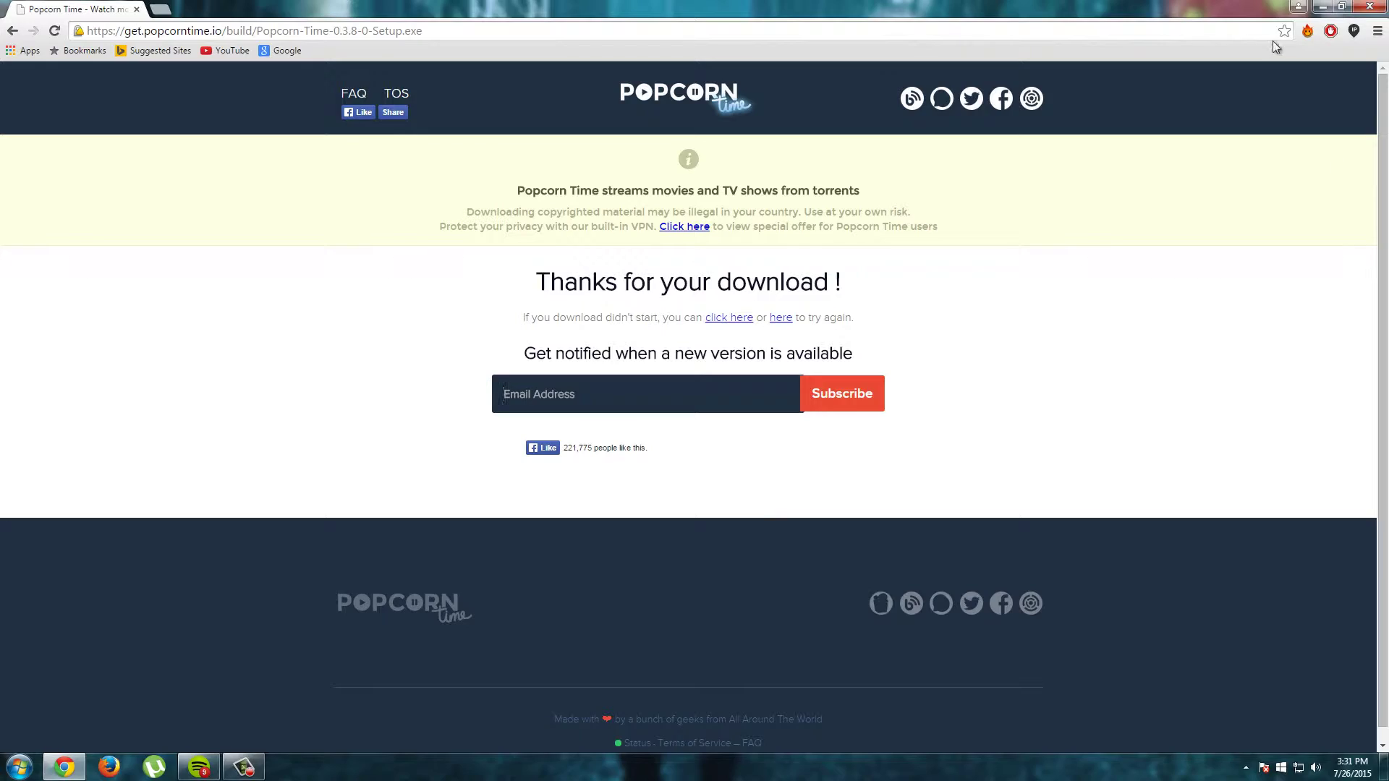
left_click(1321, 9)
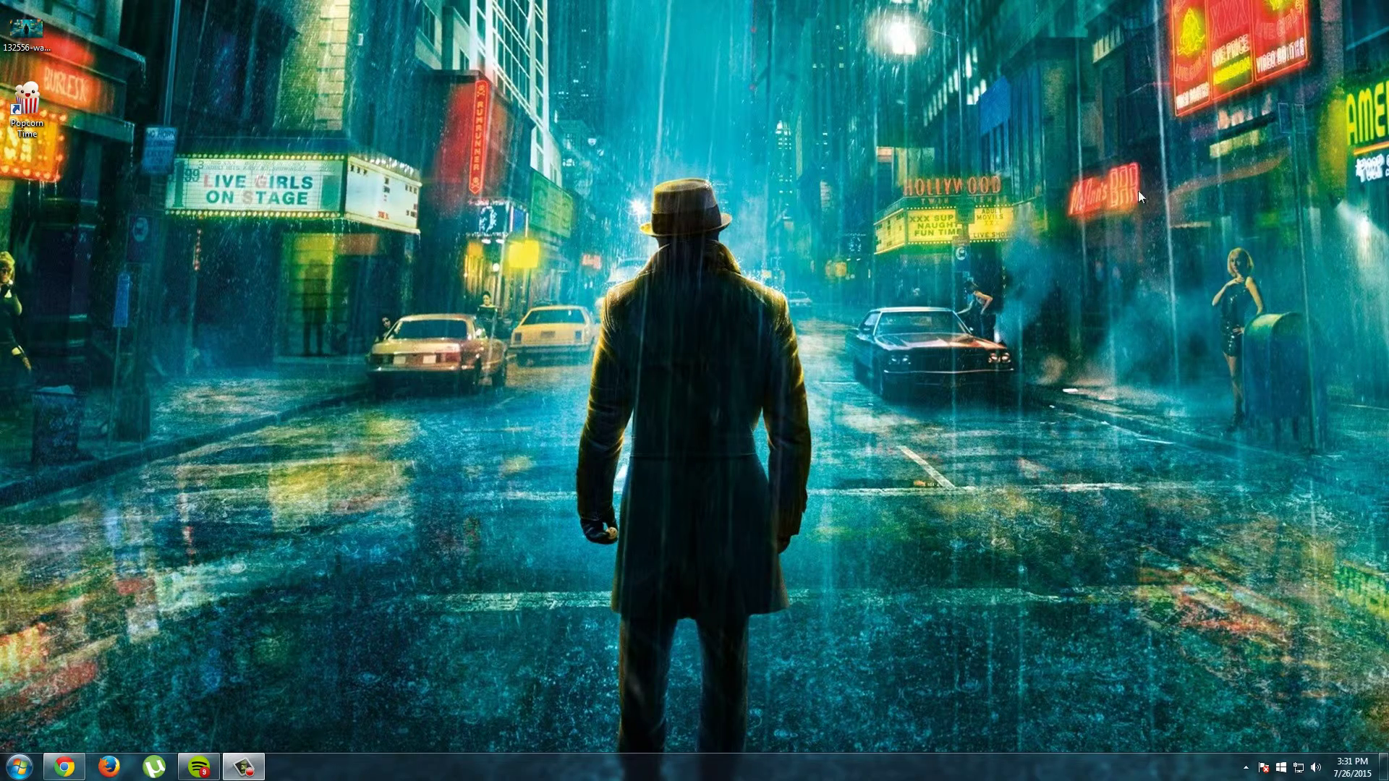
left_click_drag(41, 105, 810, 173)
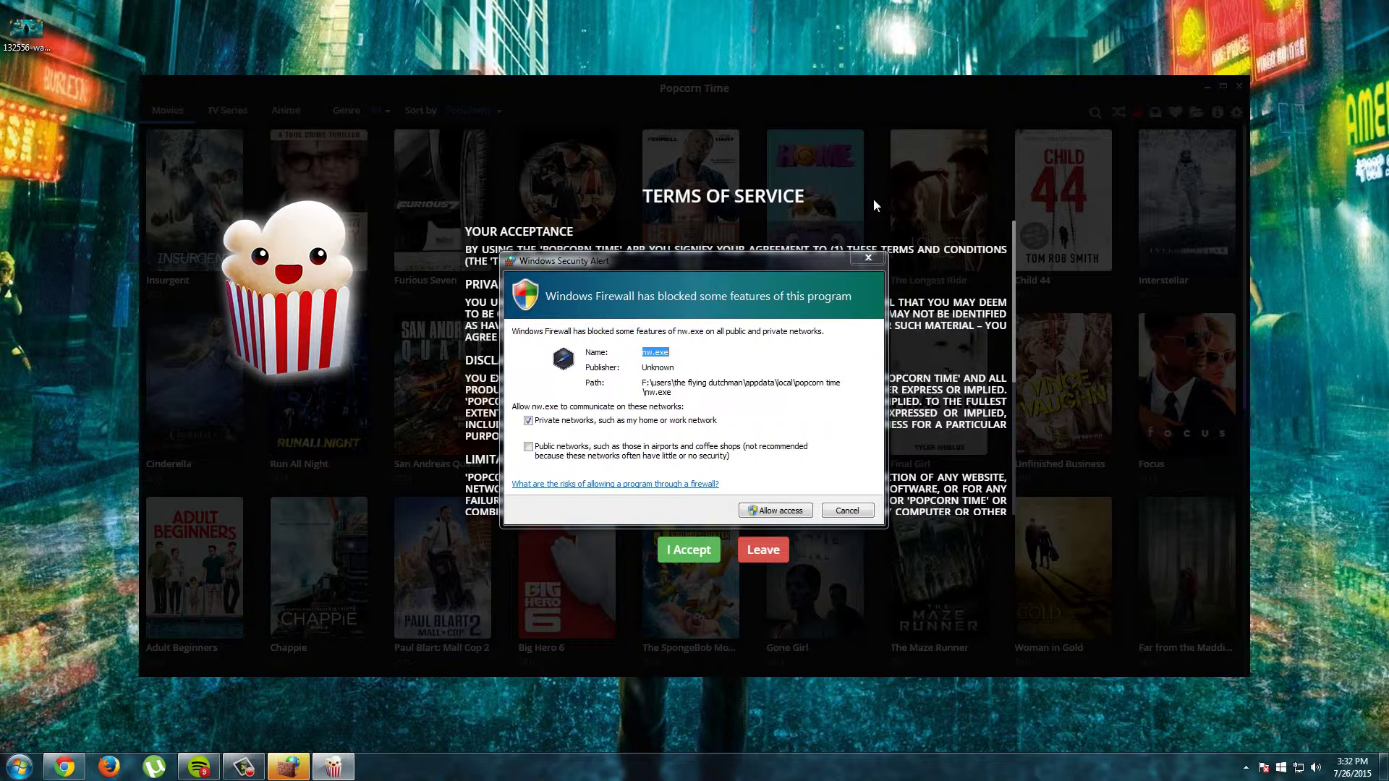
Step: Deselect private networks and cancel the firewall access request for nw.exe, and accept Popcorn Time's terms of service
left_click(529, 421)
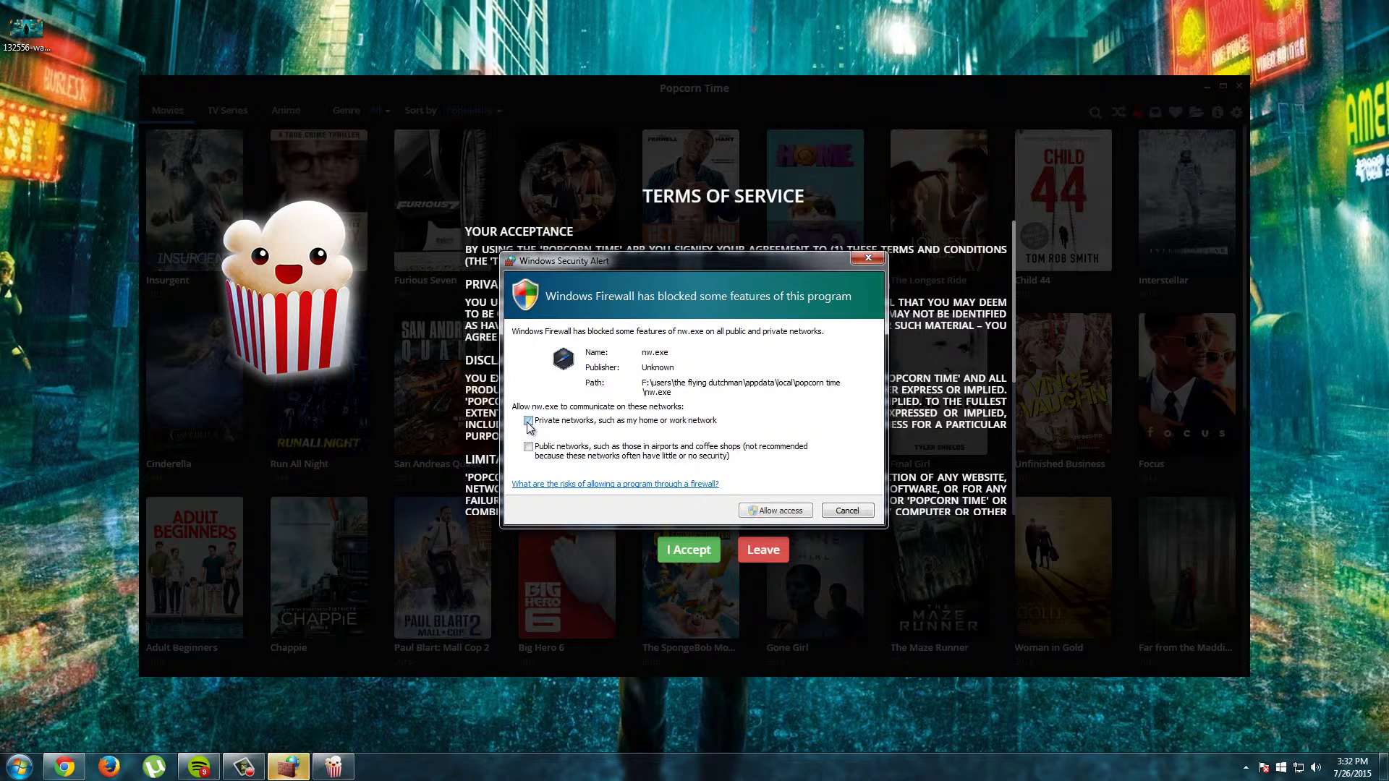
left_click(844, 512)
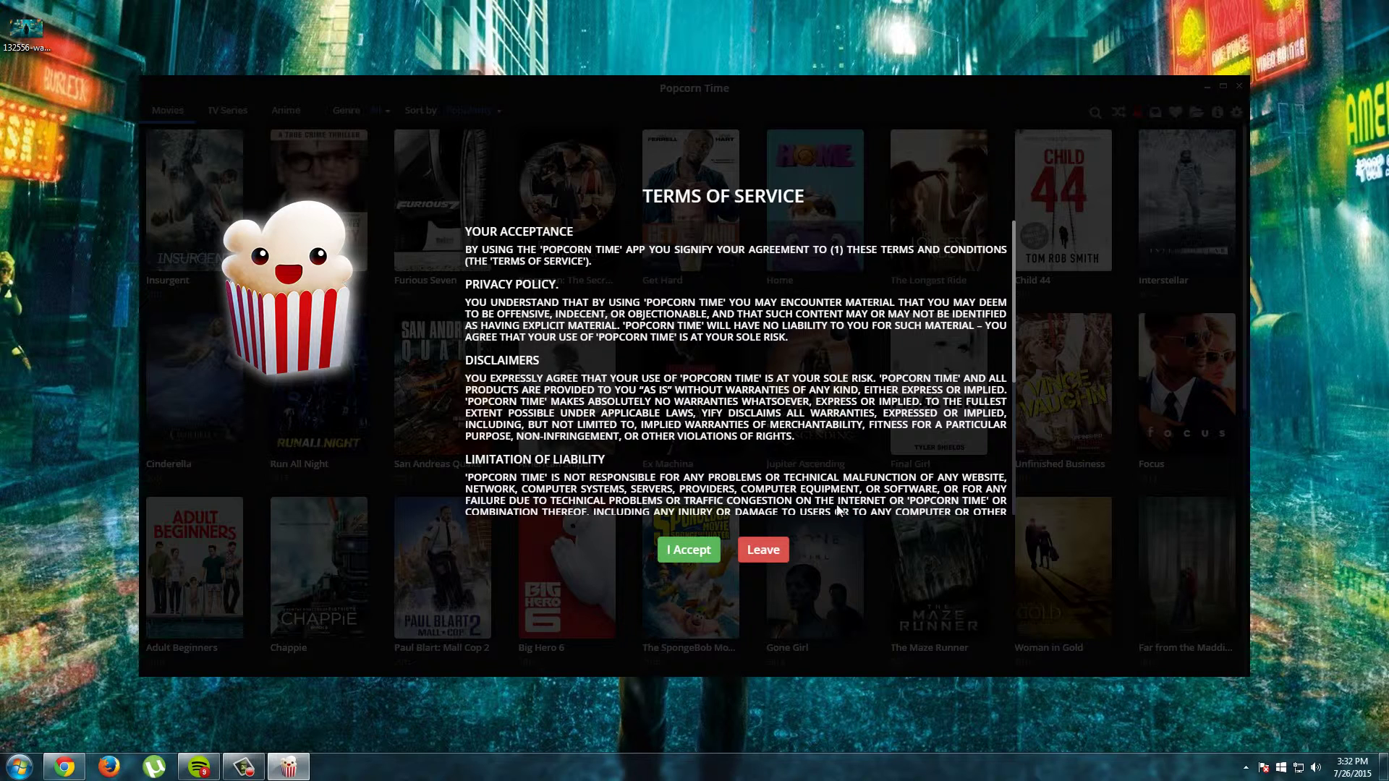
left_click(677, 549)
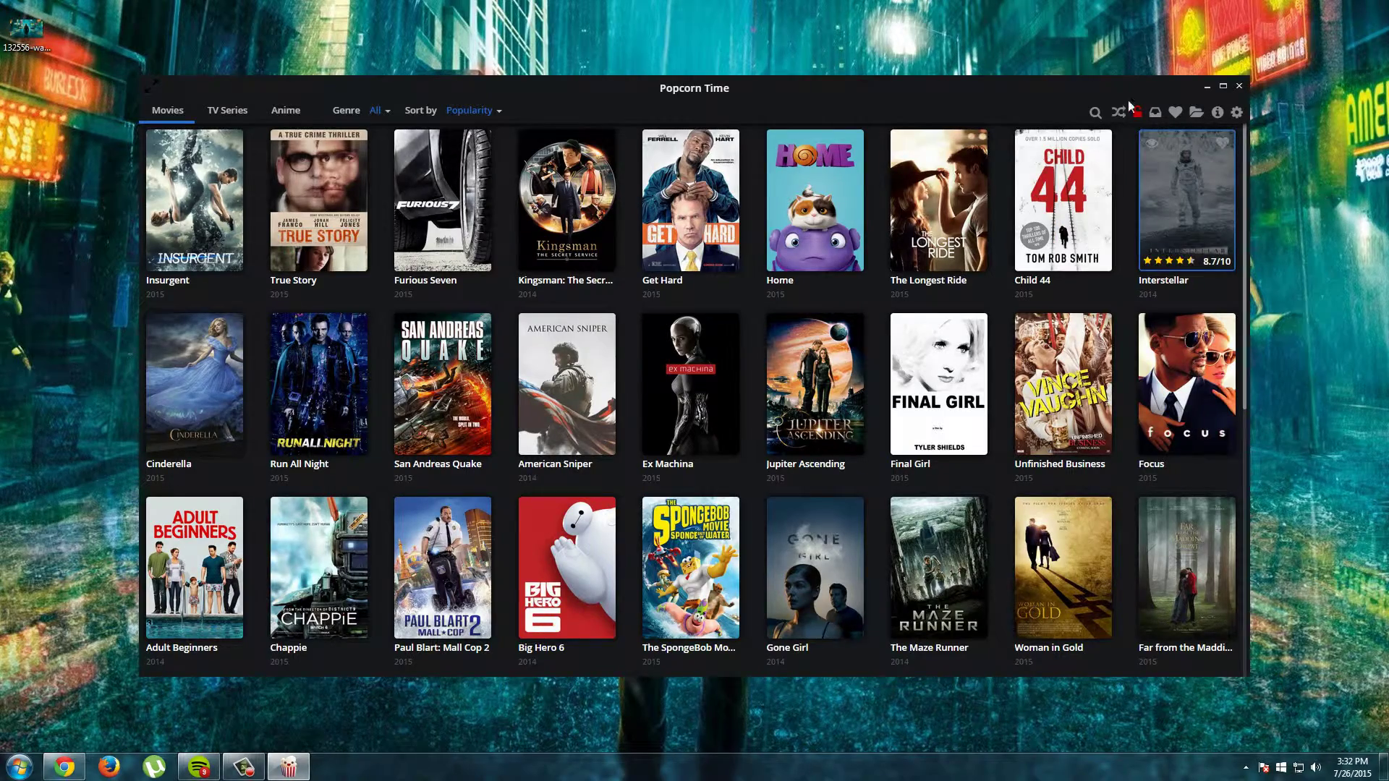
Step: Maximize Popcorn Time and browse the TV Series catalogue, examining its search field and sorting options
left_click(1223, 86)
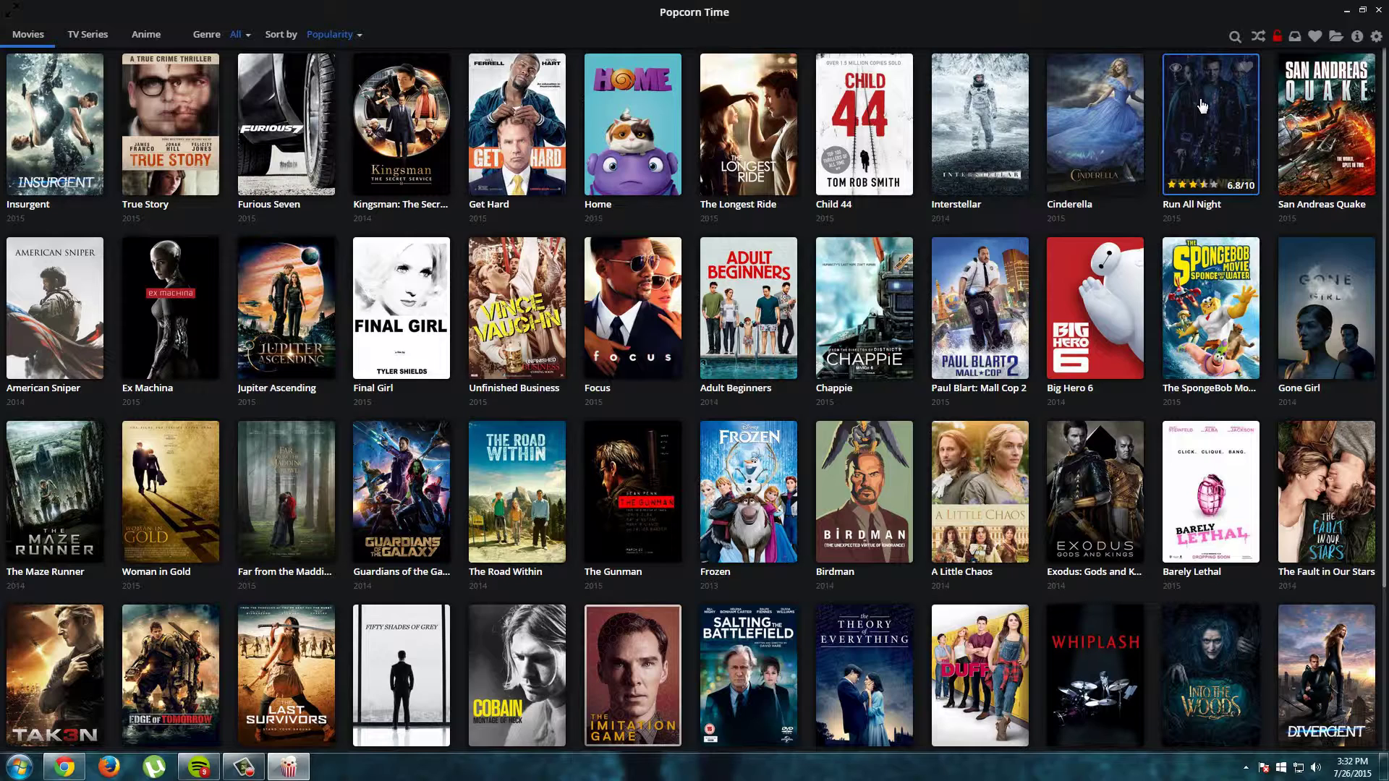
left_click(80, 36)
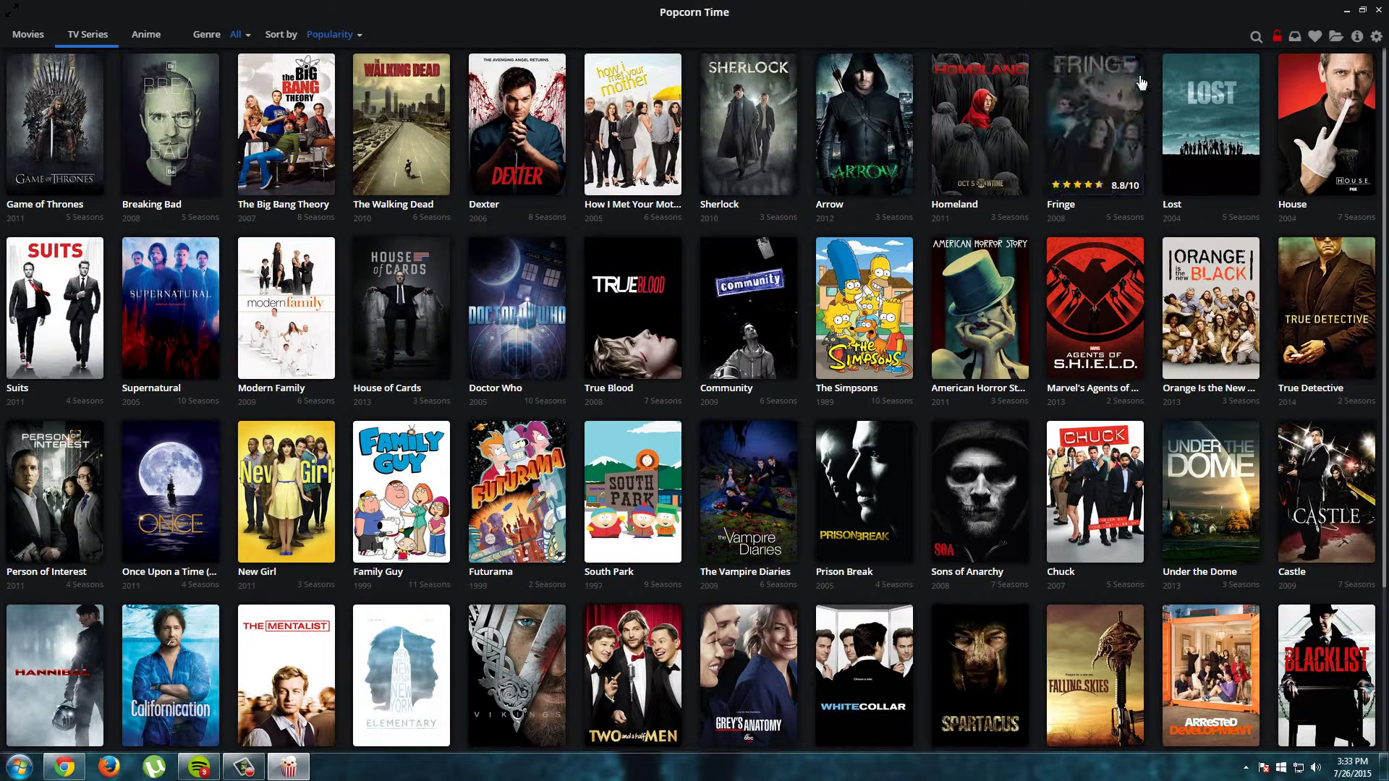
left_click(1256, 37)
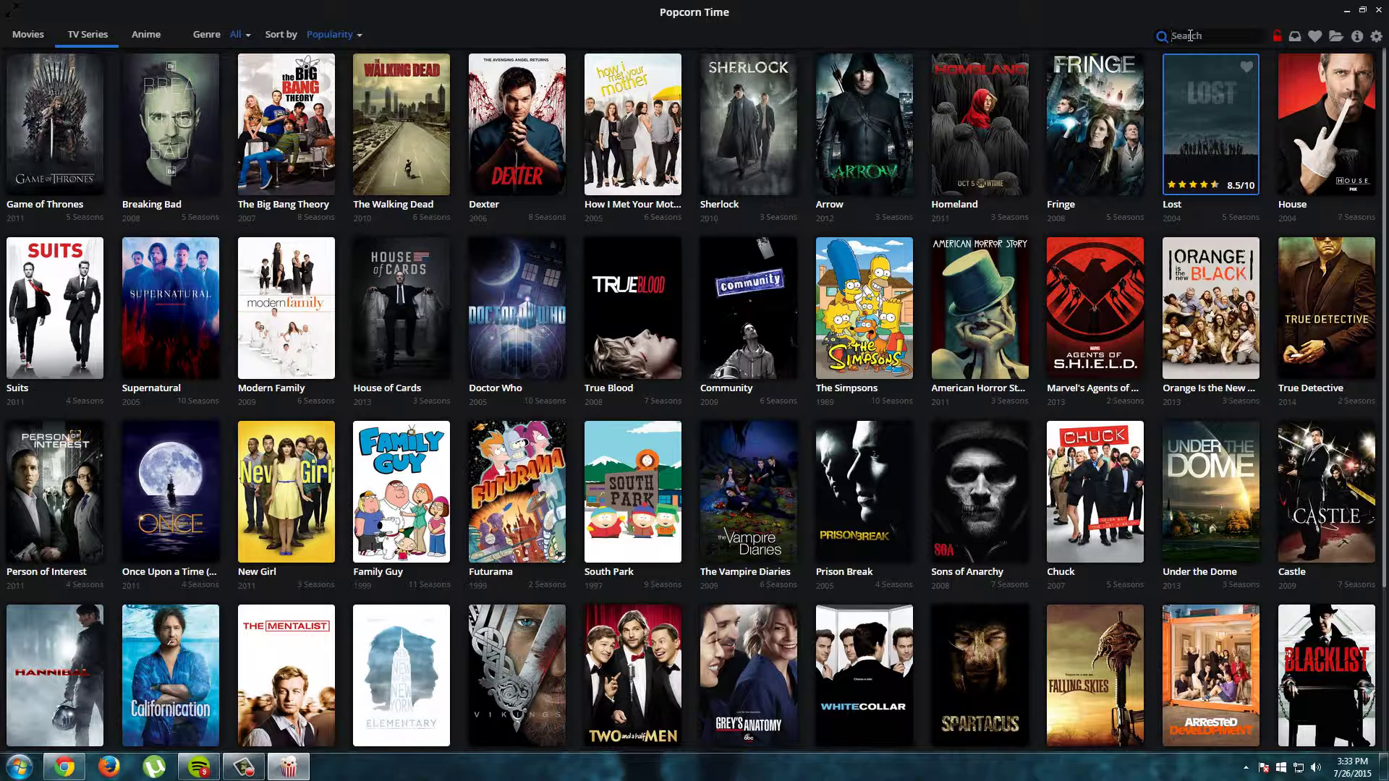
left_click(347, 38)
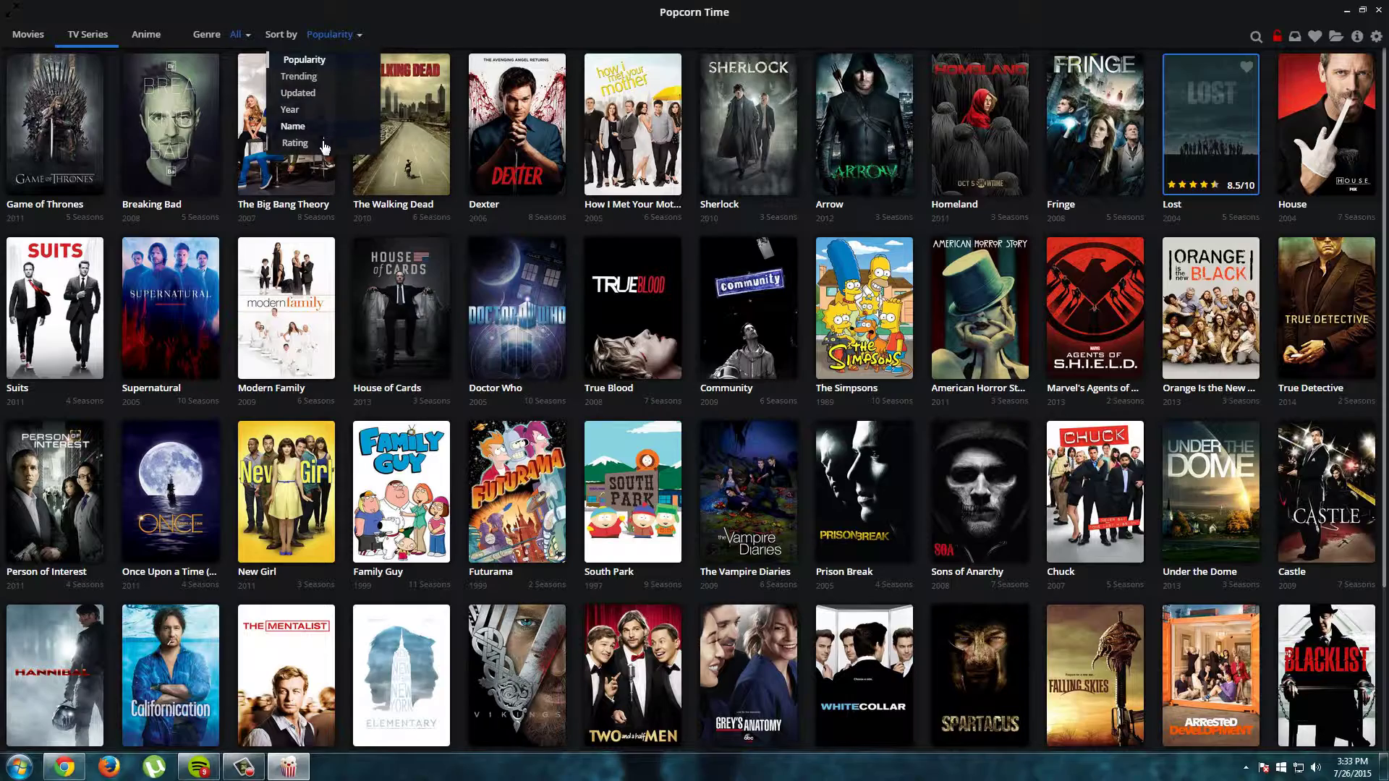
left_click(436, 29)
scroll(764, 329, "down", 2)
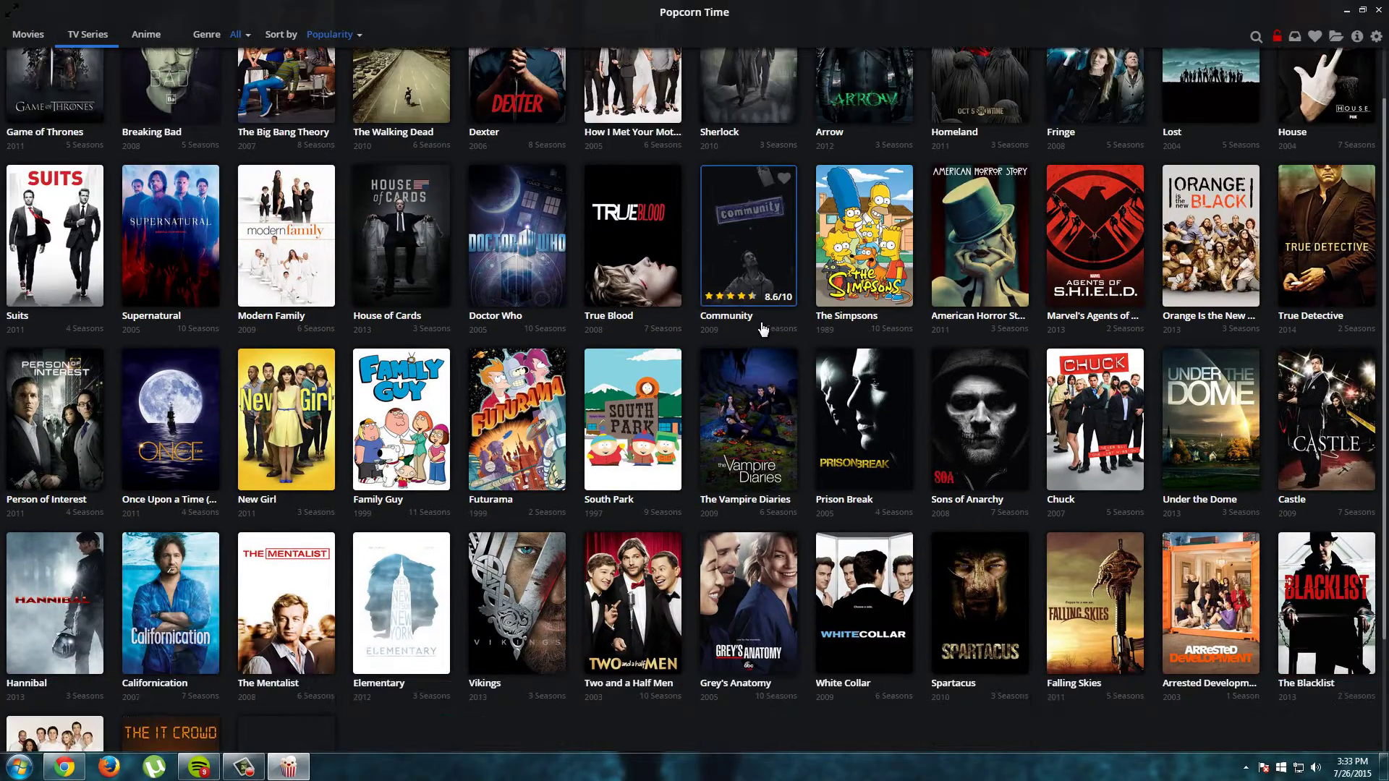
scroll(763, 329, "down", 2)
scroll(764, 329, "up", 4)
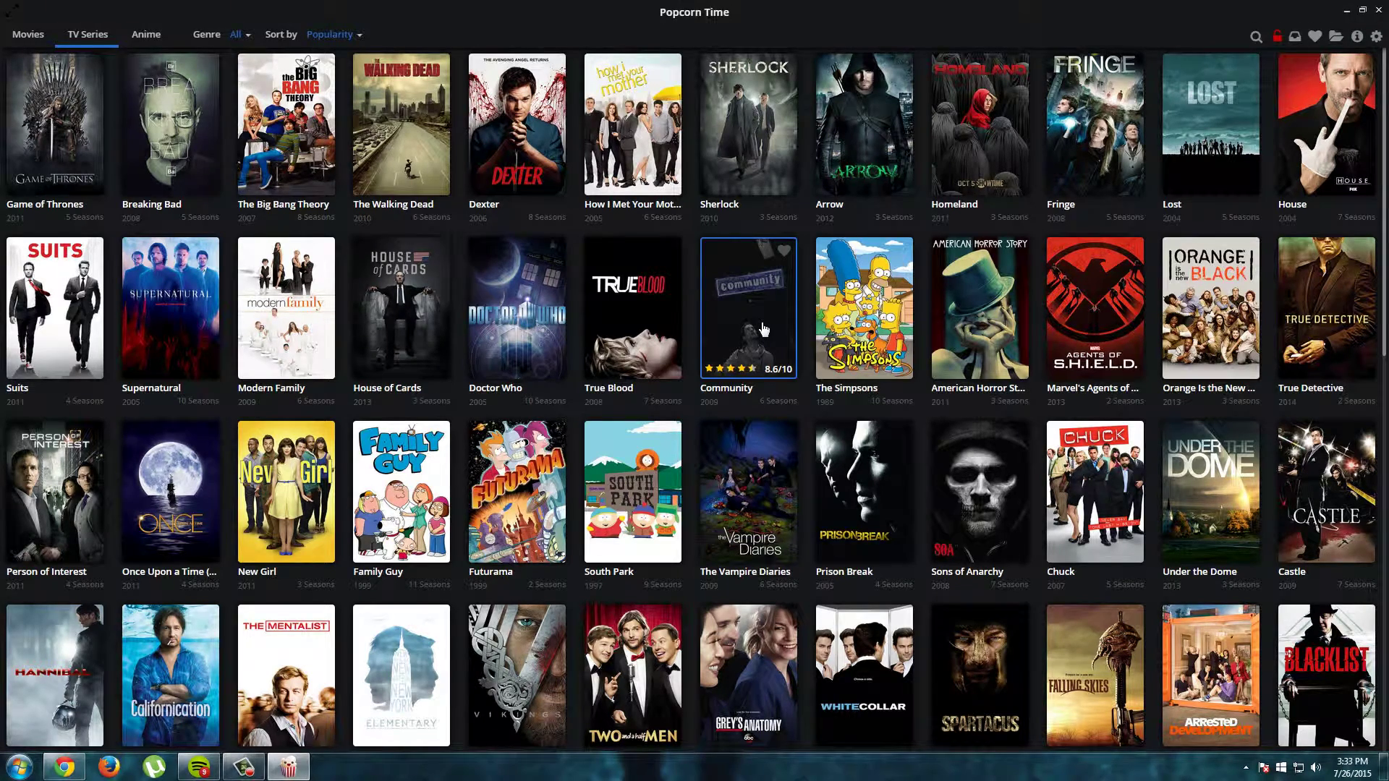
Step: Add the TV series Dexter to the bookmarks and reopen it from the bookmarked titles
left_click(522, 158)
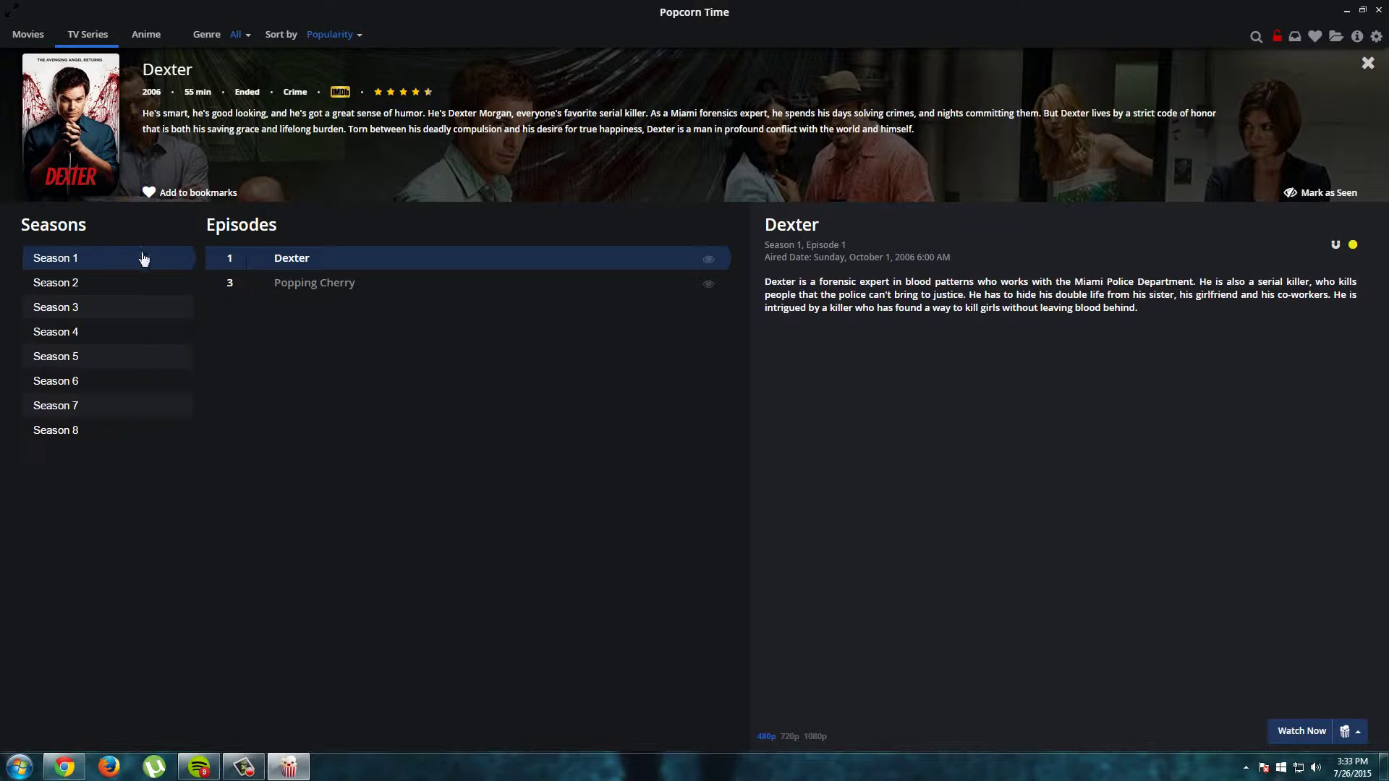
left_click(147, 194)
left_click(1316, 37)
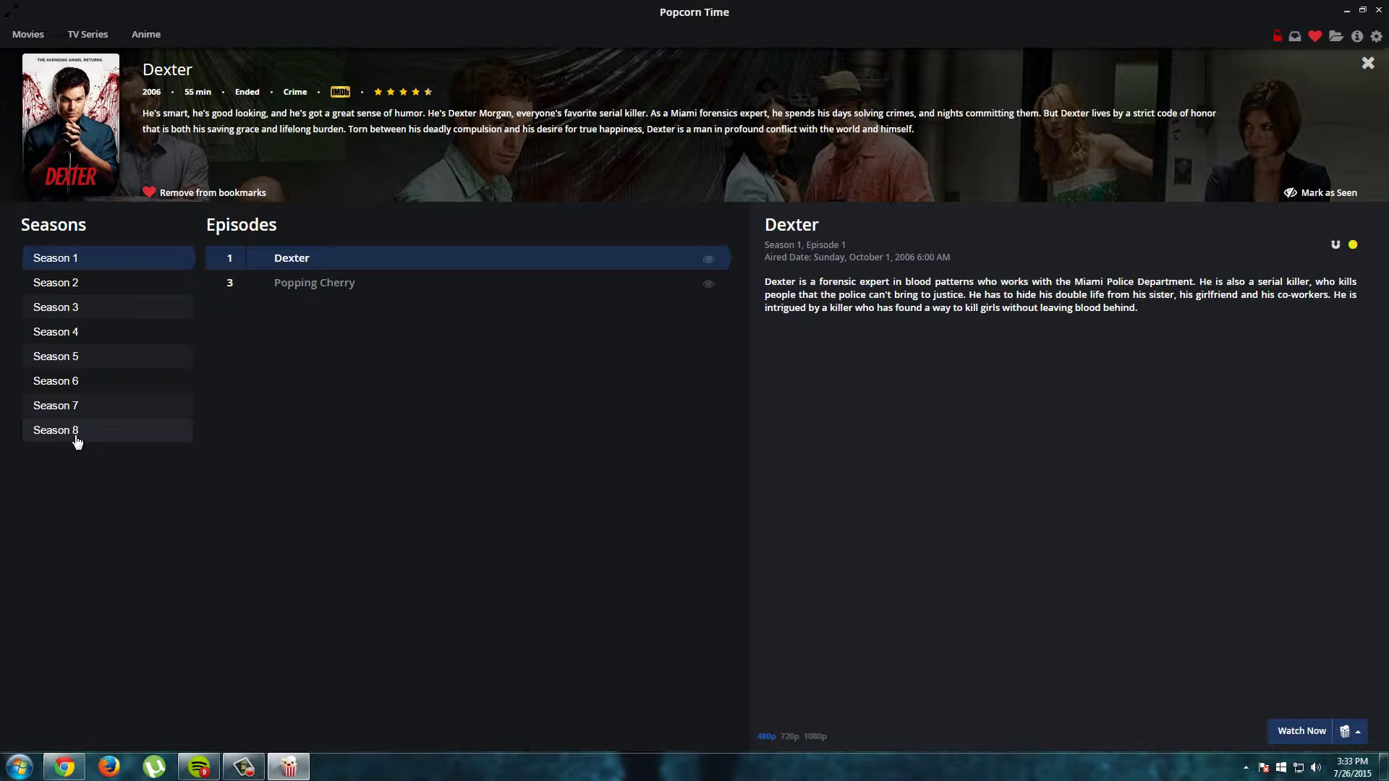
Step: Play Dexter Season 8, Episode 5, "This Little Piggy", pause it, and close Popcorn Time
left_click(72, 434)
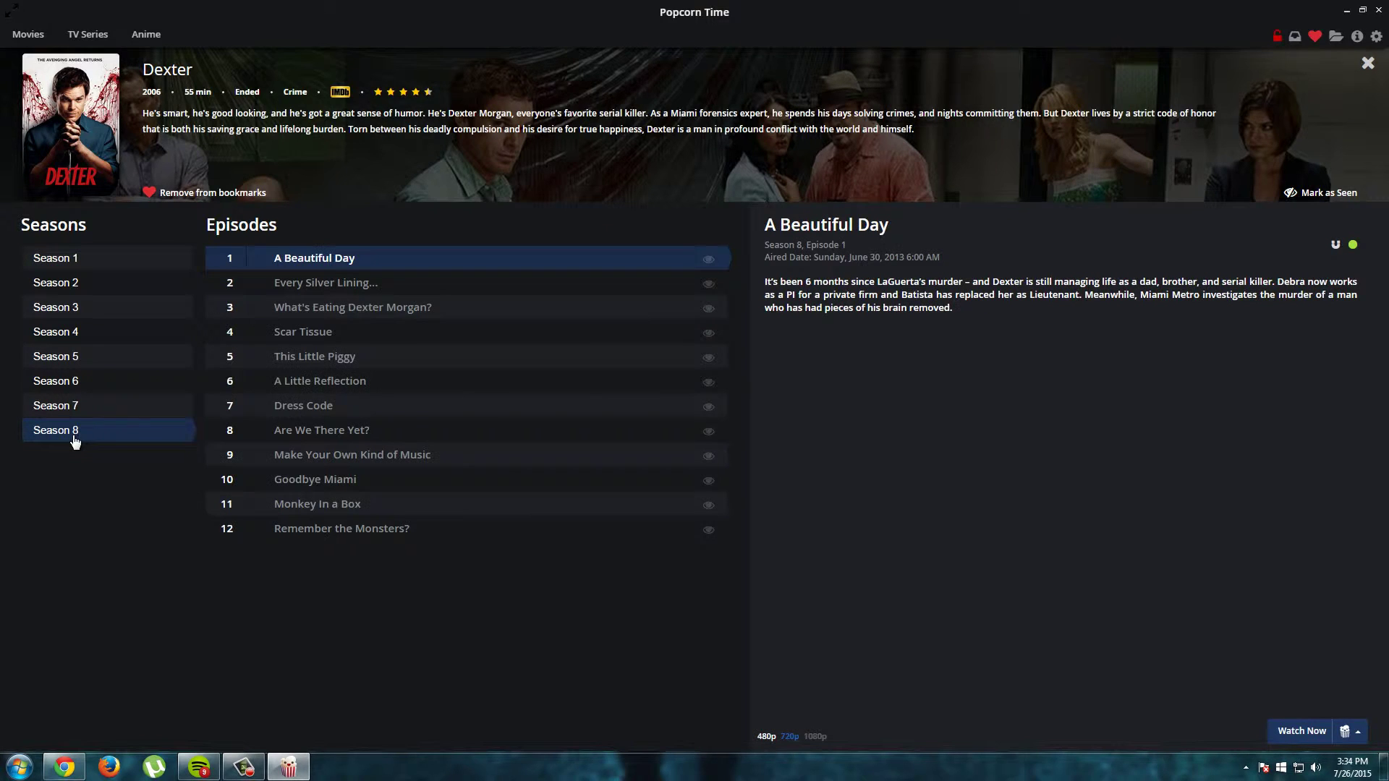
left_click(392, 369)
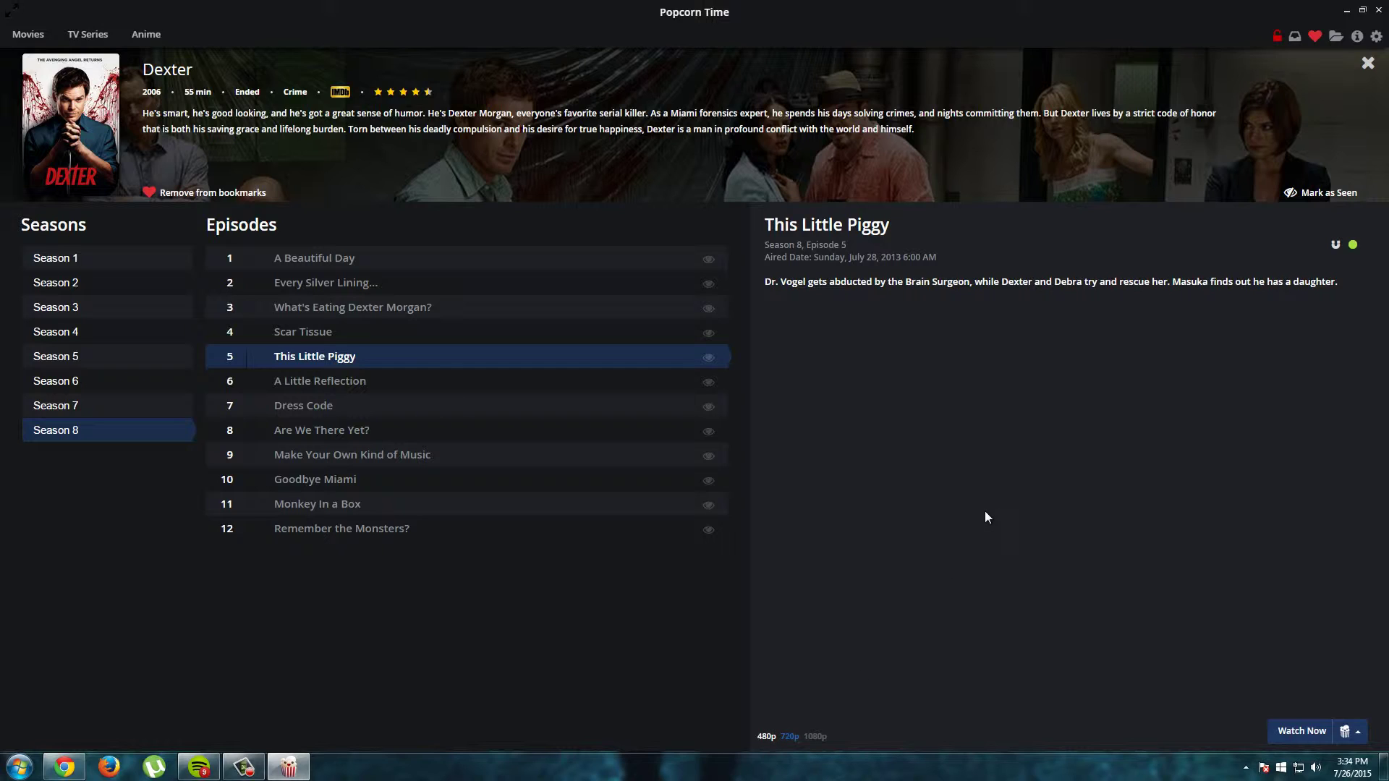
left_click(1315, 732)
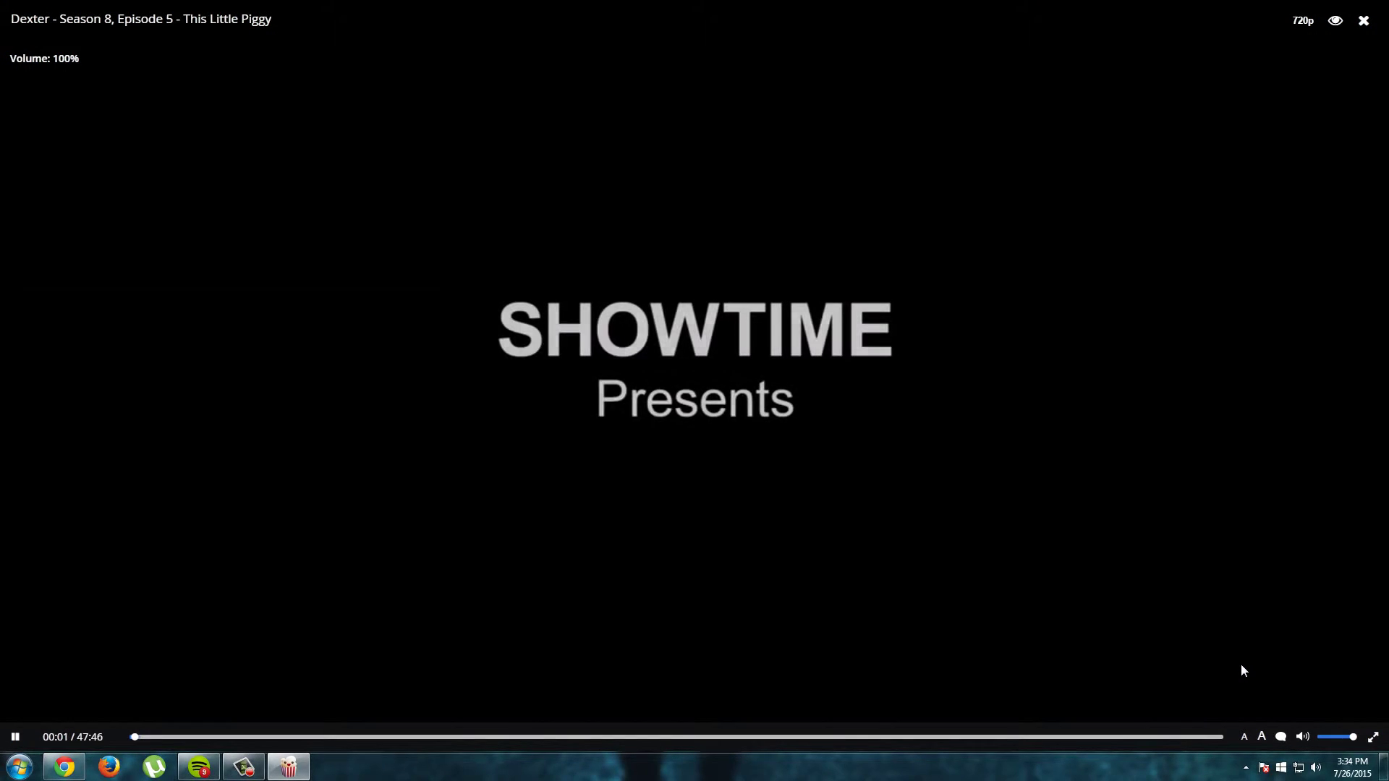
left_click(15, 737)
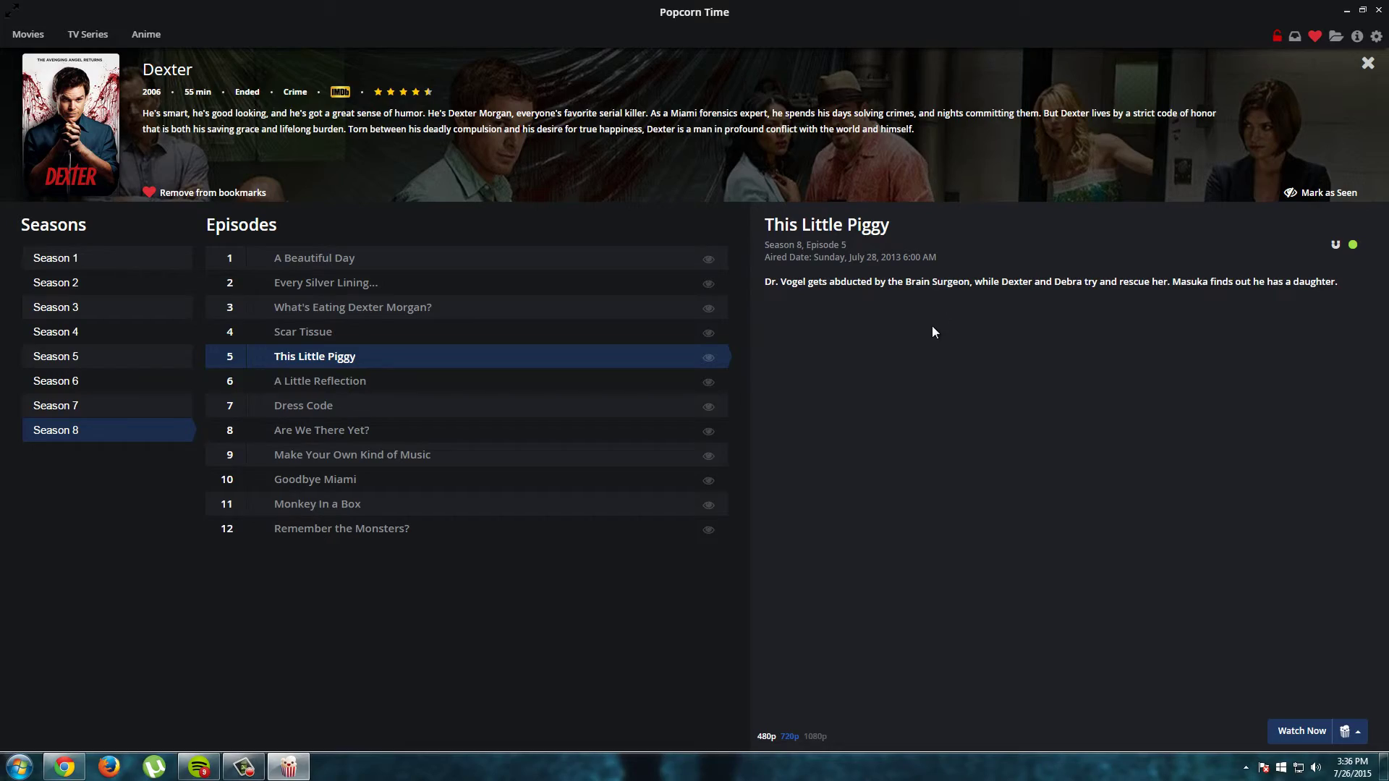
left_click(1378, 10)
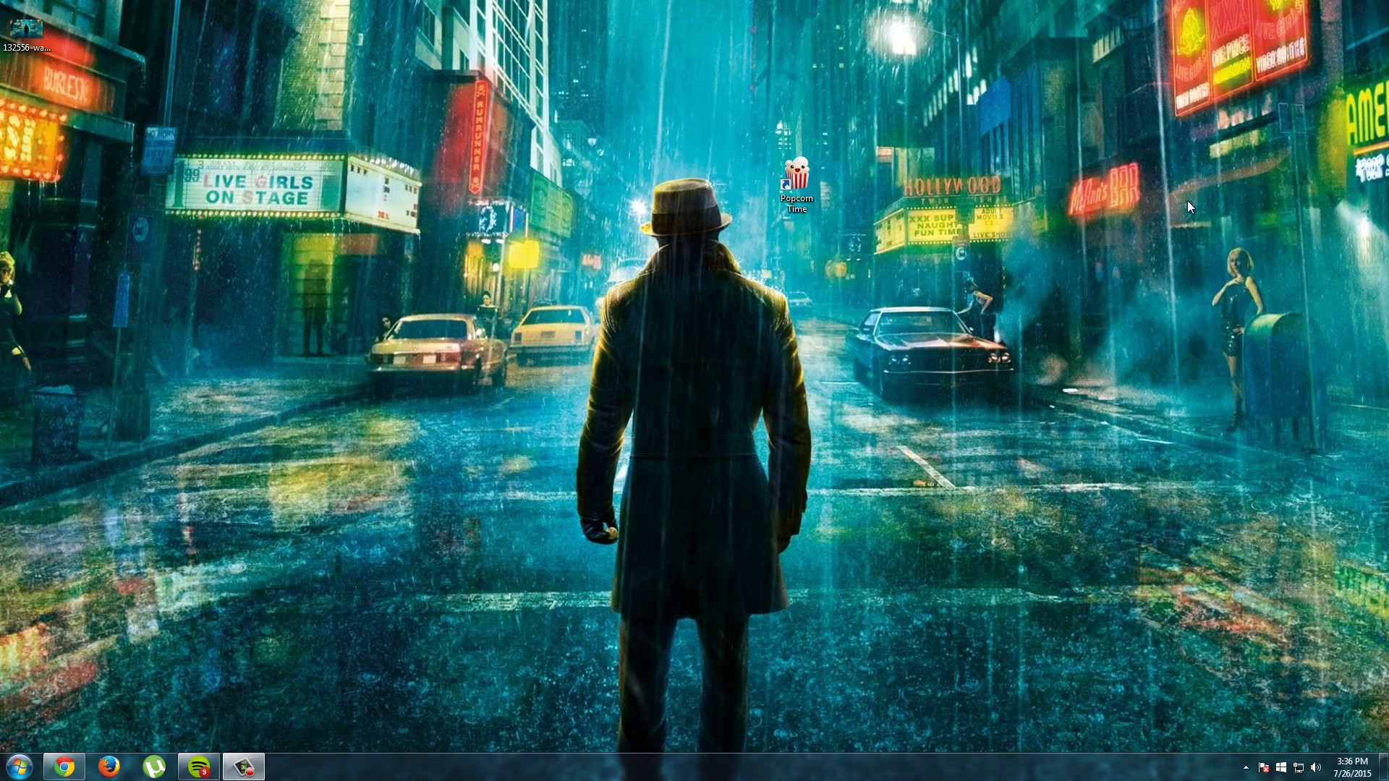